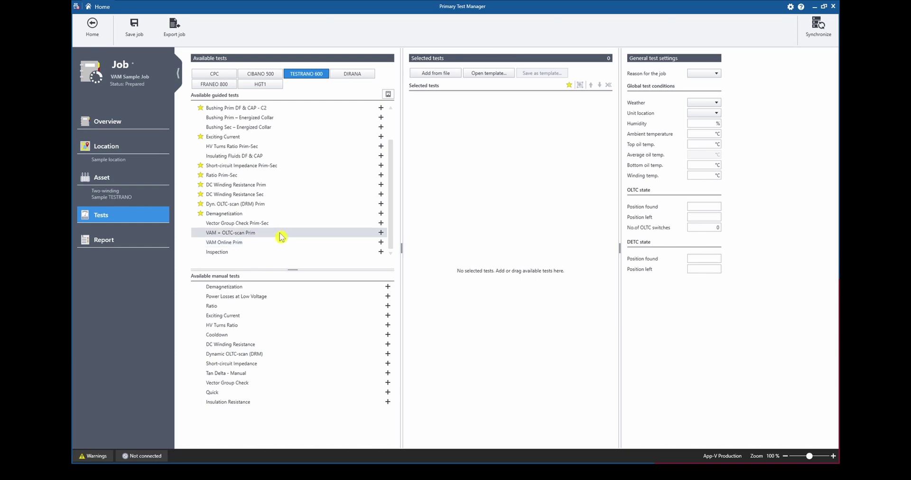
- Add the VAM + OLTC-scan Prim test, open it, and set in-tank tap changer sensor mounting
click(381, 233)
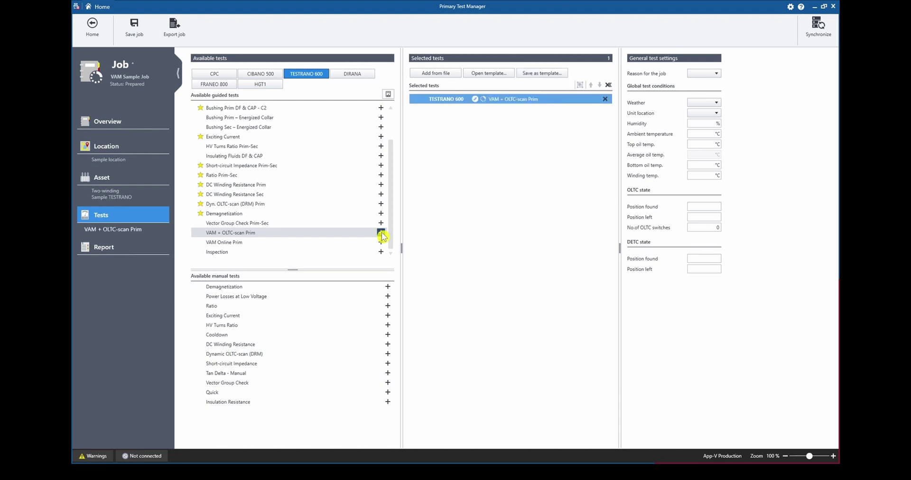
double_click(504, 99)
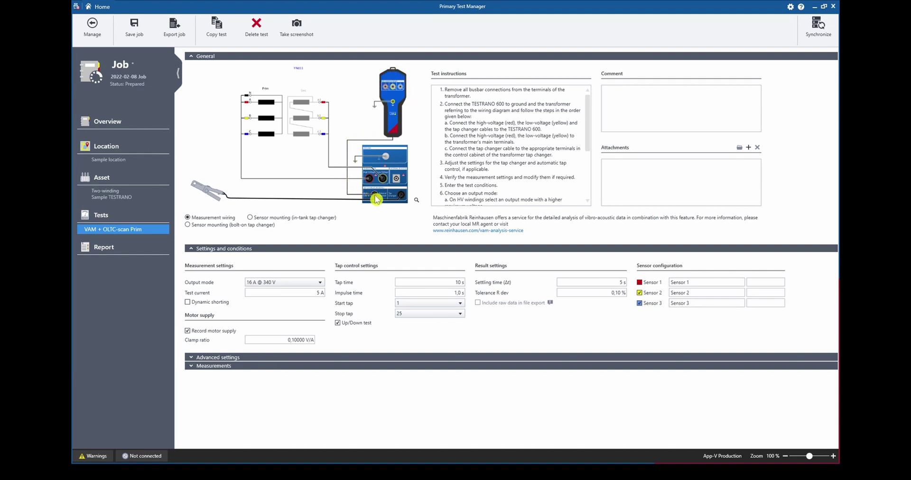
click(282, 219)
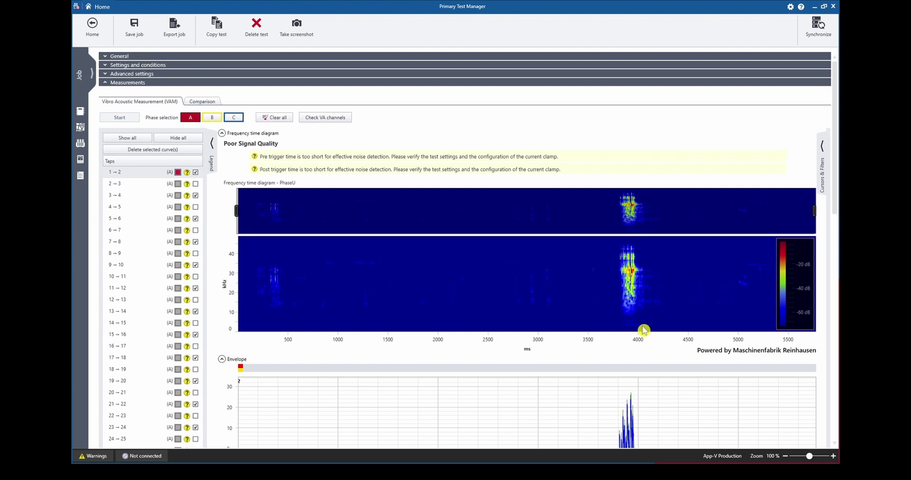
- Scroll through the phase A spectrogram, envelope, OLTC-scan current and motor supply charts
scroll(545, 350, down, 5)
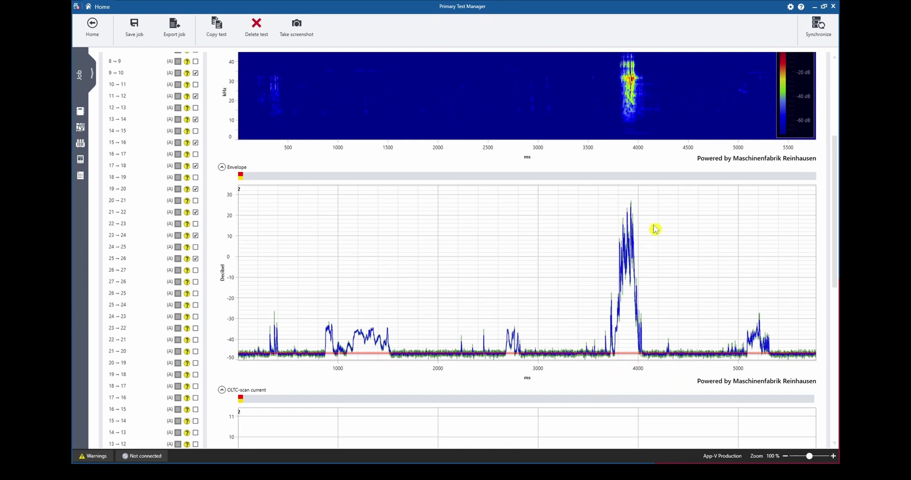
scroll(585, 350, down, 1)
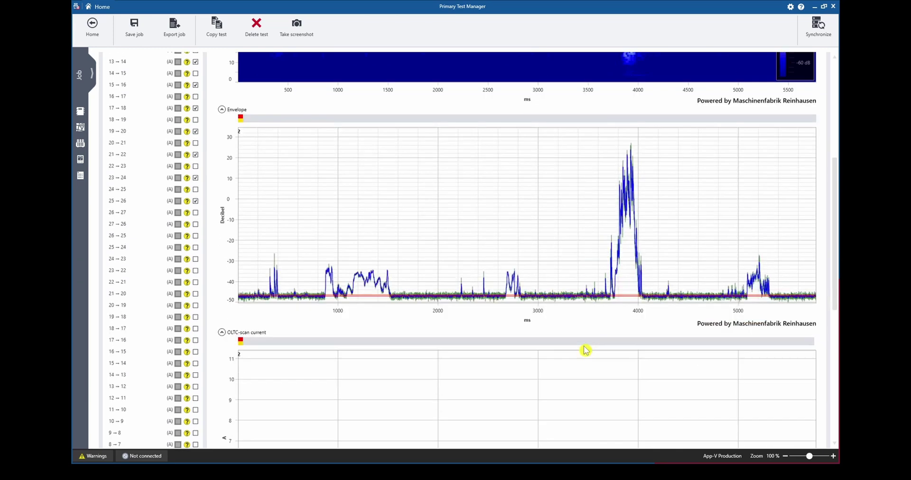
scroll(610, 307, down, 3)
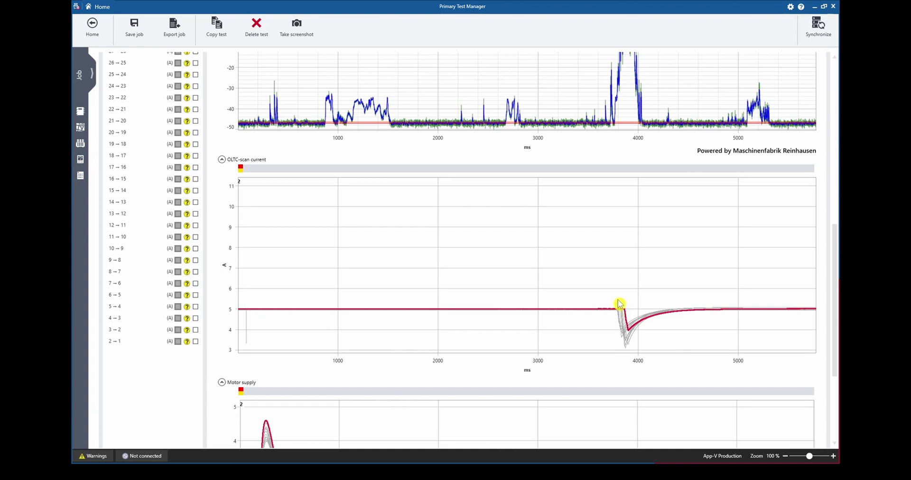
scroll(634, 301, down, 5)
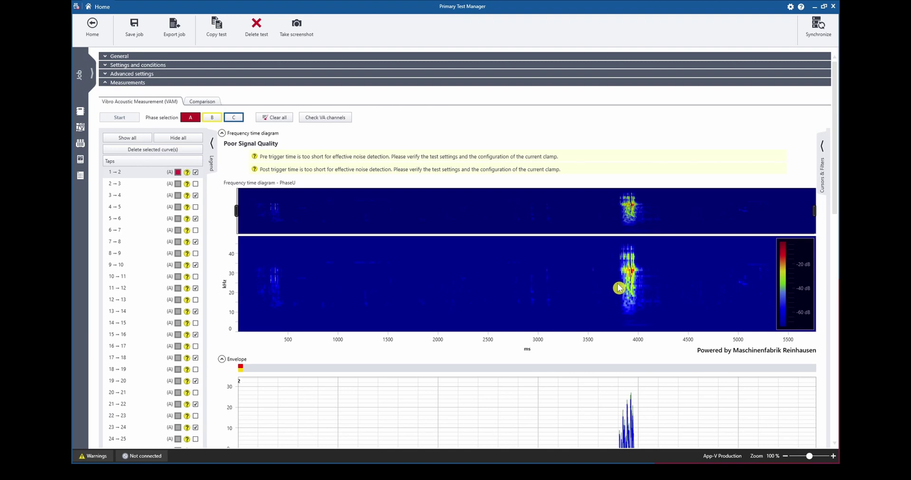
- Zoom the spectrogram and envelope onto the switching burst, about 3770–4025 ms
drag(618, 288, 646, 290)
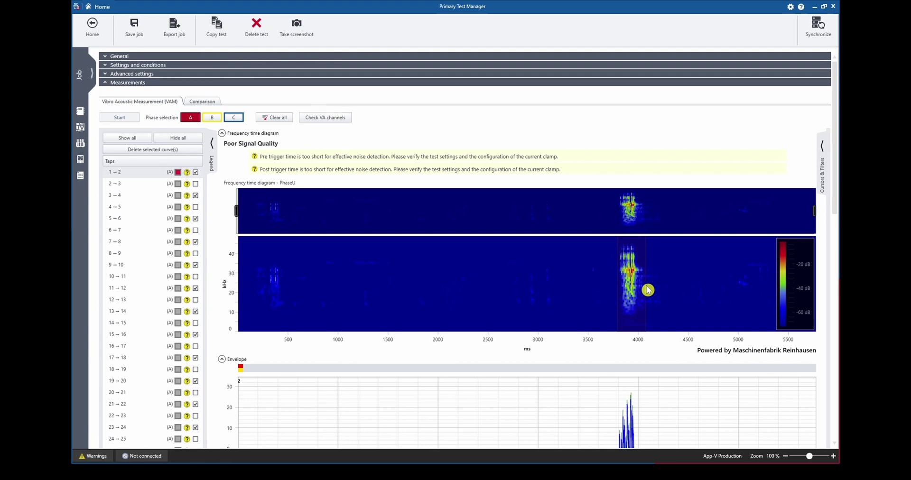
drag(647, 290, 647, 290)
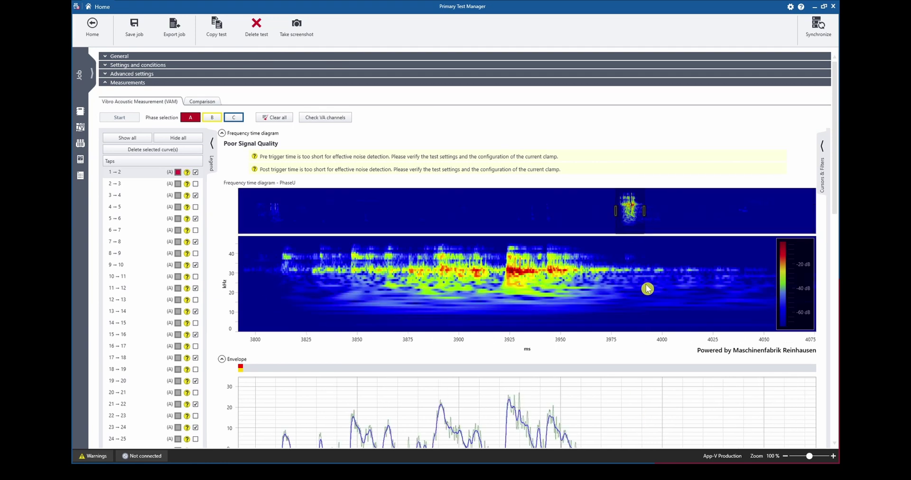
scroll(648, 289, down, 3)
scroll(649, 290, down, 1)
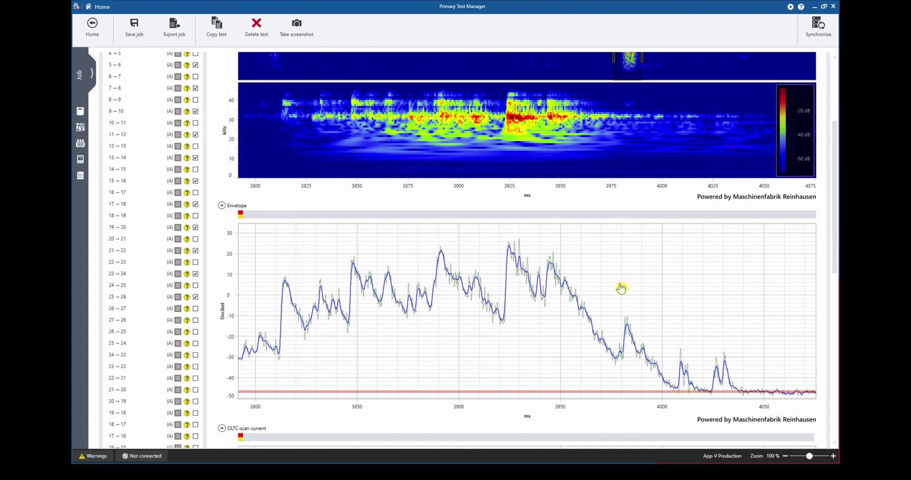
scroll(648, 288, left, 2)
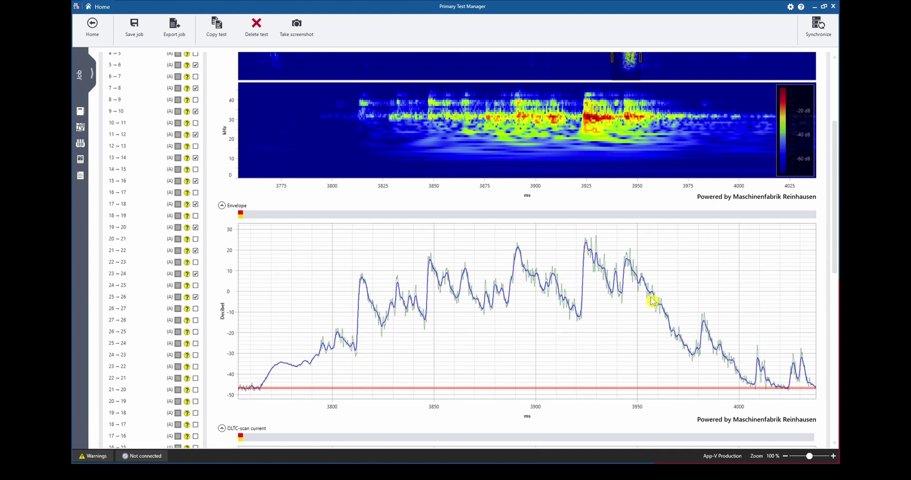
scroll(800, 265, up, 3)
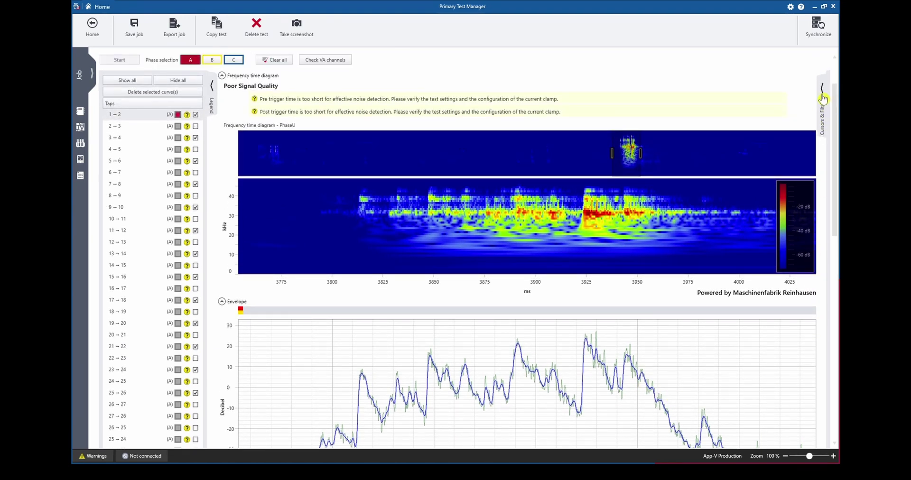
- Set the number of cursors to 3 in the Cursors & Filters panel
click(823, 98)
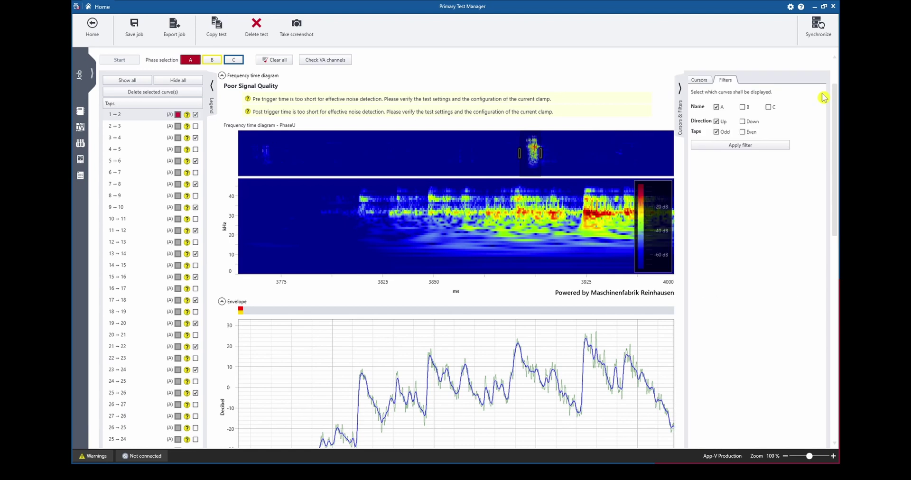
click(699, 82)
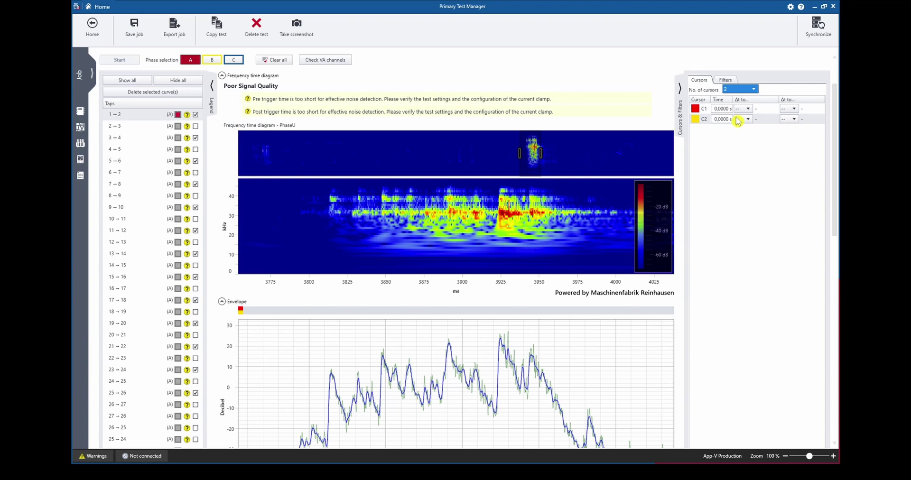
key(Down)
scroll(372, 301, down, 3)
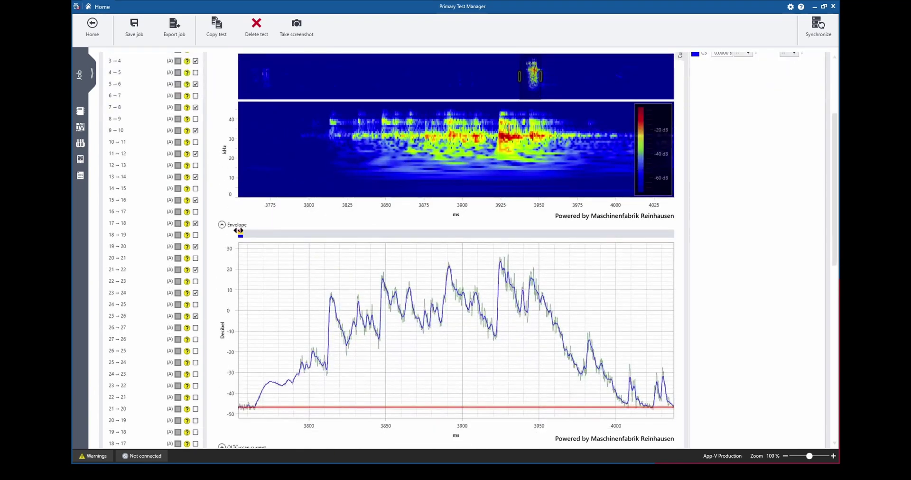
- Place C1 at the first sharp rise, C2 near 3850 ms and C3 near 3890 ms on the envelope
drag(239, 231, 332, 234)
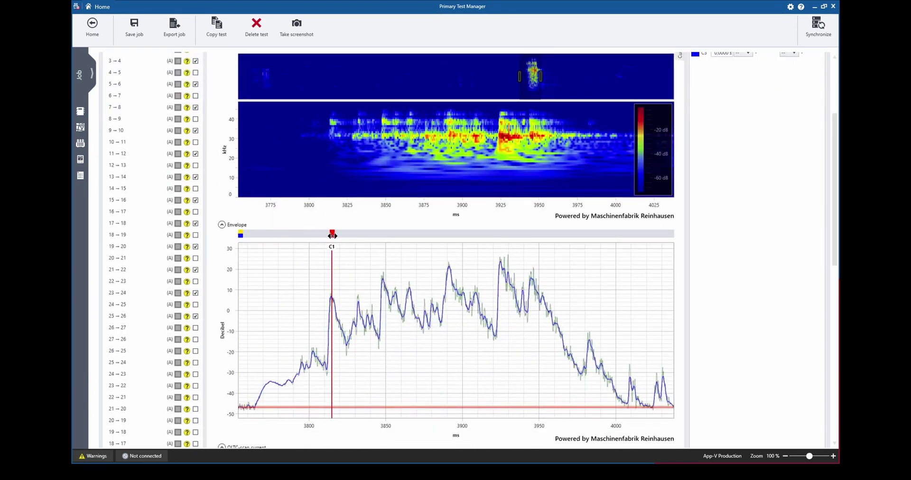
mouse_move(241, 233)
mouse_down()
mouse_move(312, 241)
mouse_move(383, 234)
mouse_up()
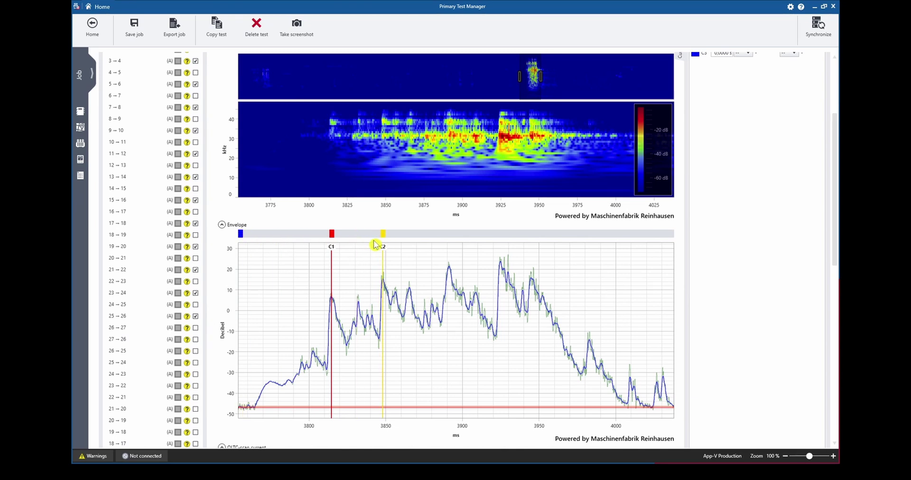
drag(240, 233, 452, 254)
scroll(520, 226, down, 3)
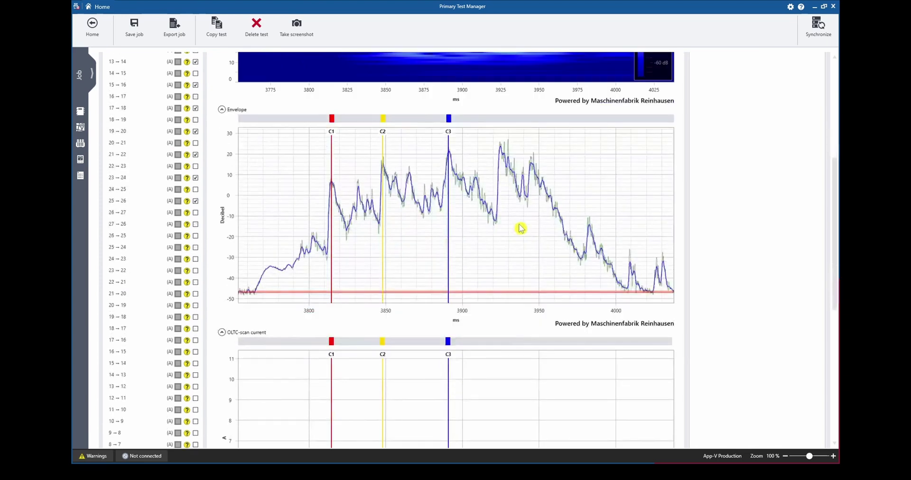
scroll(521, 228, down, 3)
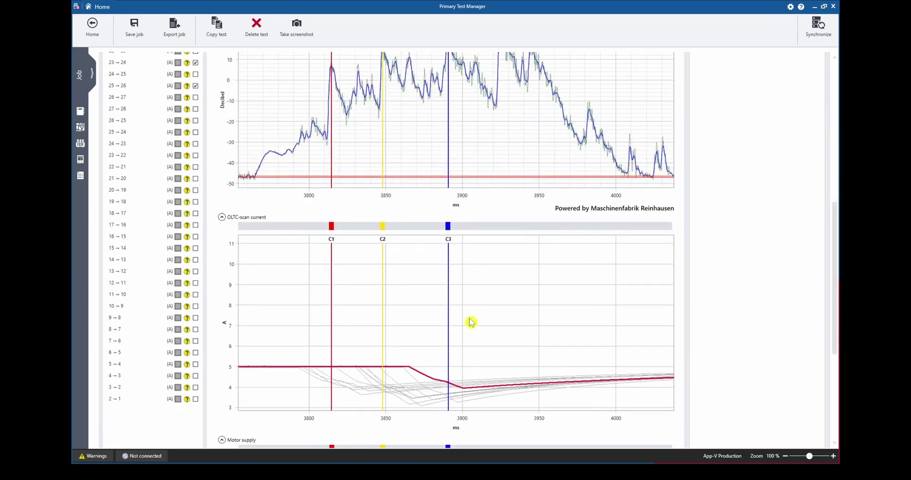
scroll(470, 322, down, 6)
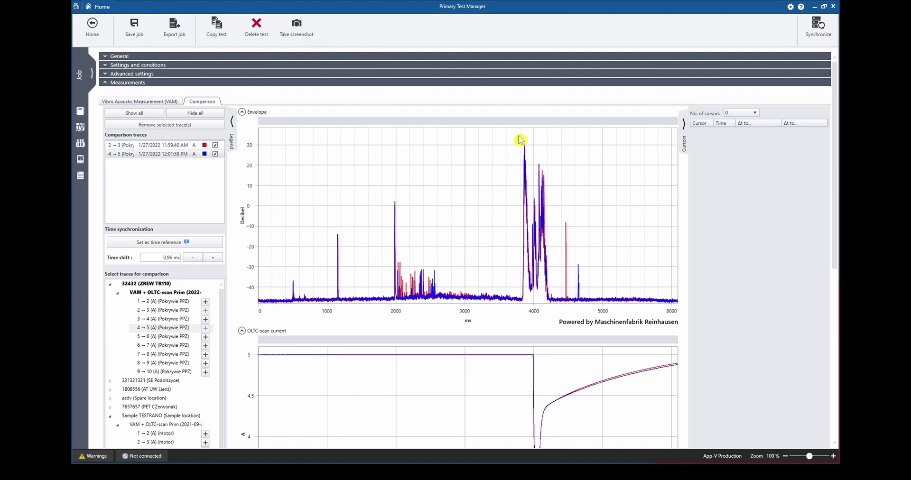
- Zoom into the envelope peaks near 4000 ms, then back out to the full trace
drag(519, 137, 555, 310)
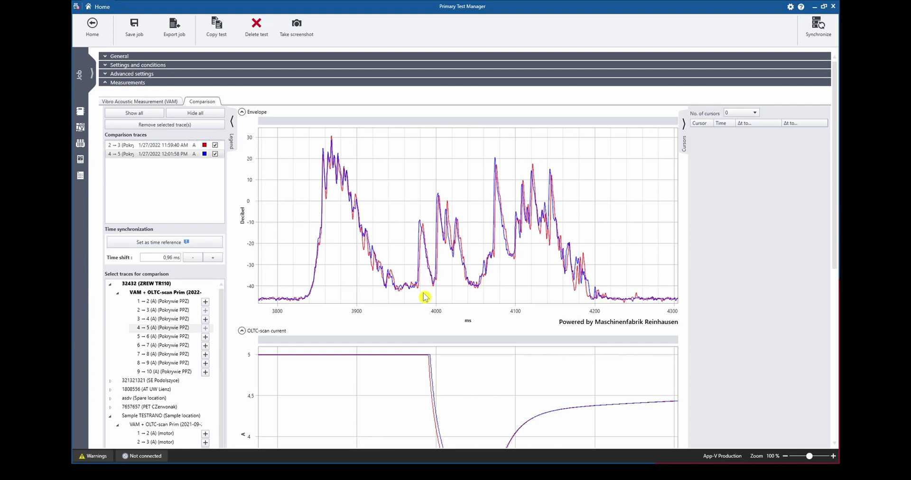
scroll(444, 298, down, 3)
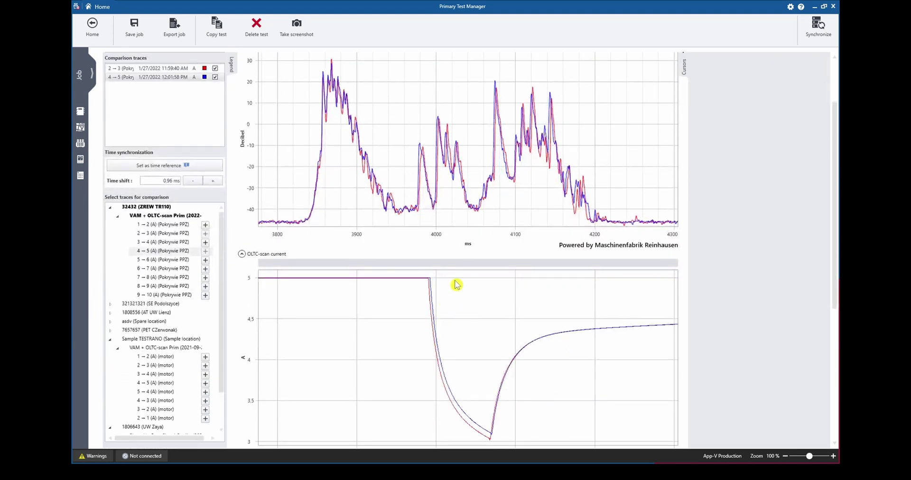
scroll(465, 385, down, 10)
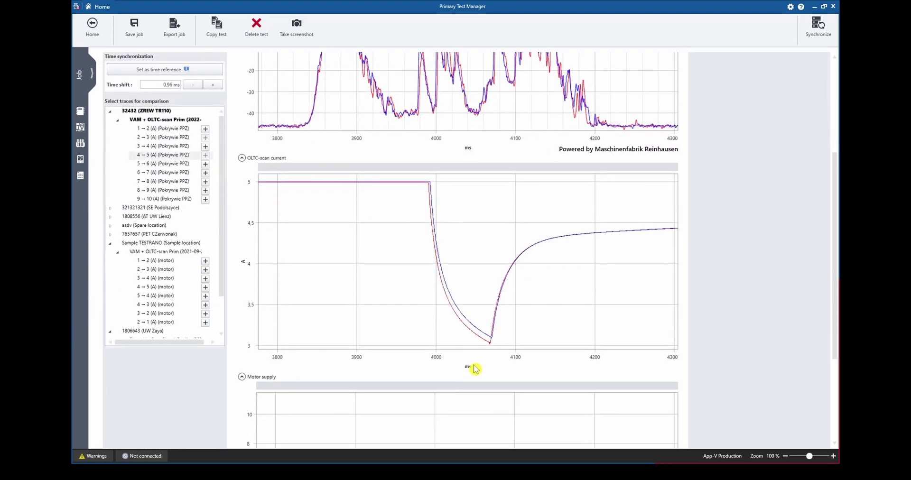
double_click(453, 338)
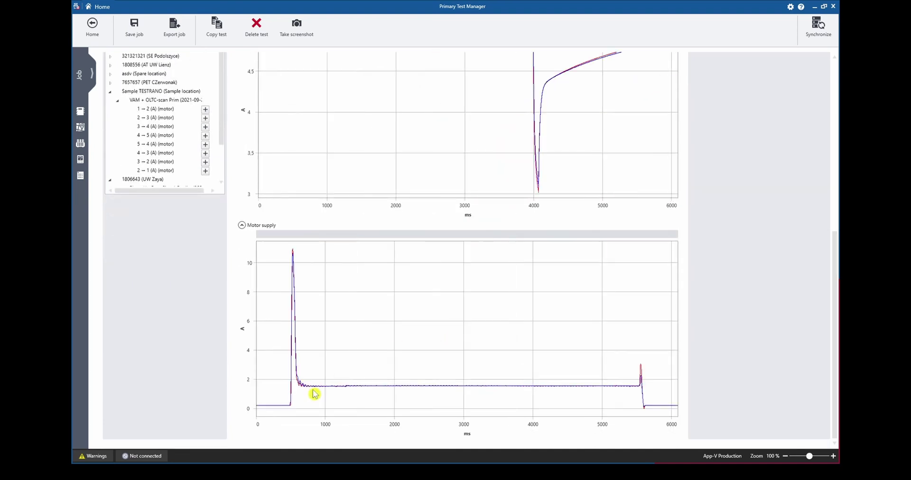
- Check the number of cursors and leave it unchanged
scroll(695, 377, up, 13)
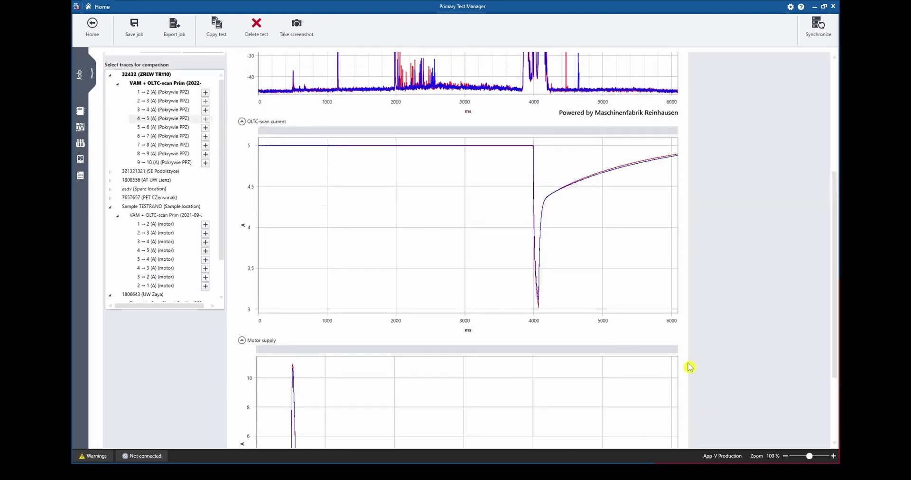
click(738, 114)
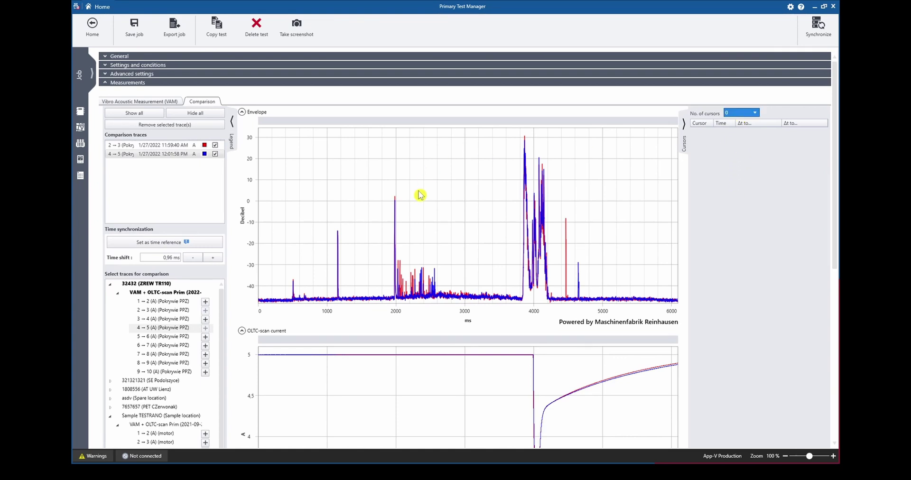
click(554, 111)
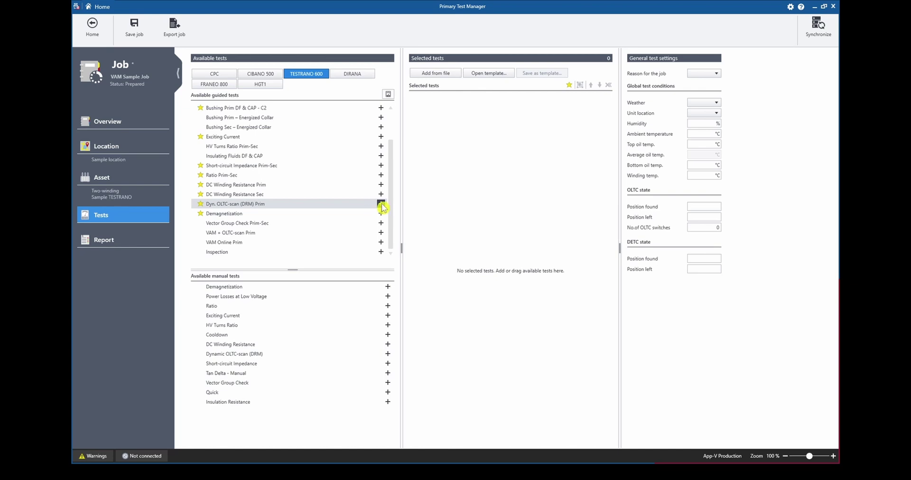
- Add Dyn. OLTC-scan (DRM) Prim to Selected tests and open it
drag(382, 207, 494, 121)
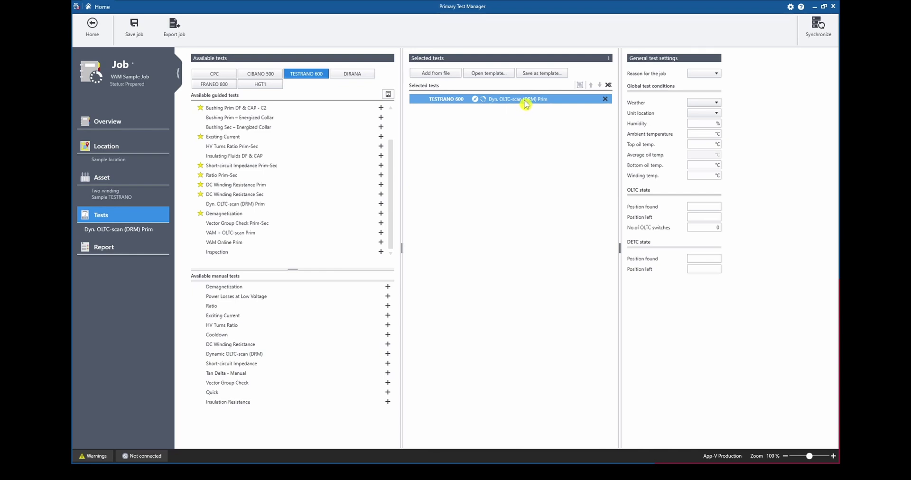
double_click(525, 100)
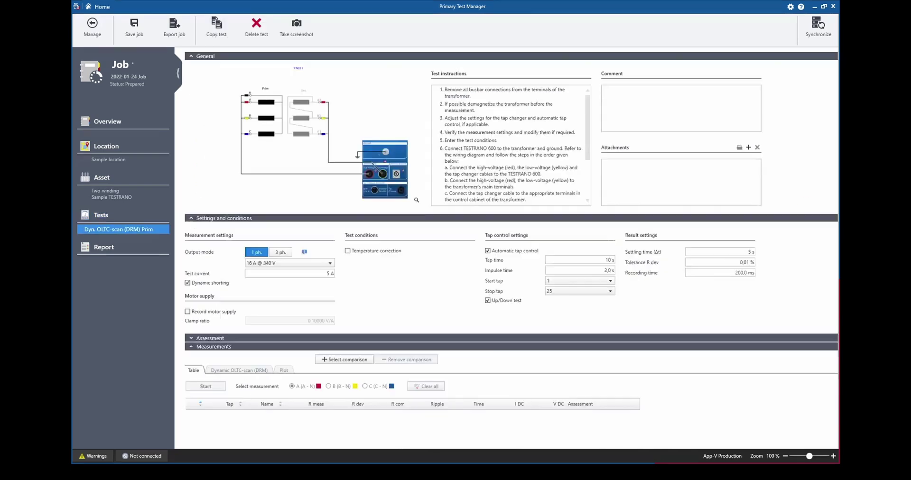
- Switch the OLTC-scan test to 3 ph. output and enable Record motor supply
click(281, 253)
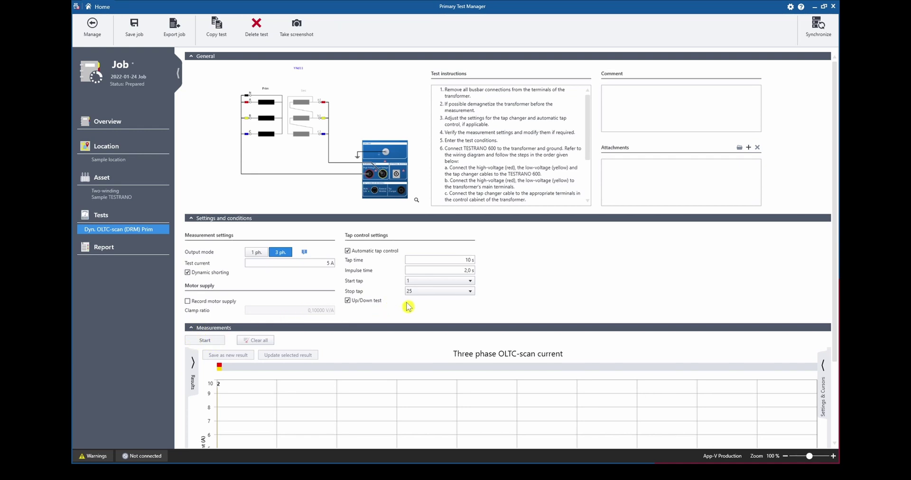
scroll(403, 306, down, 2)
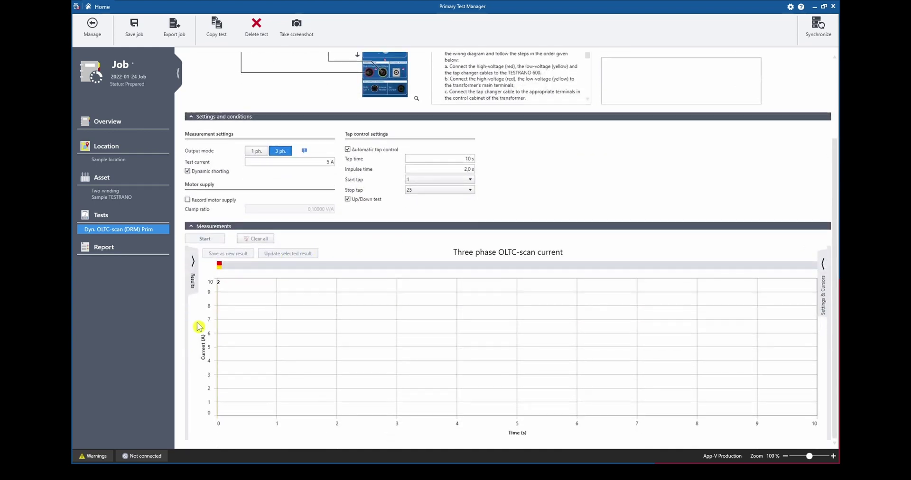
click(227, 201)
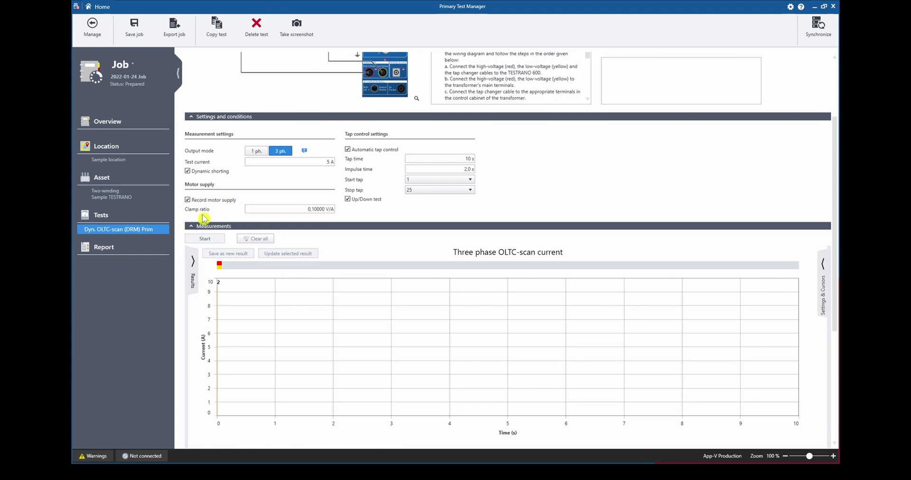
scroll(393, 223, down, 4)
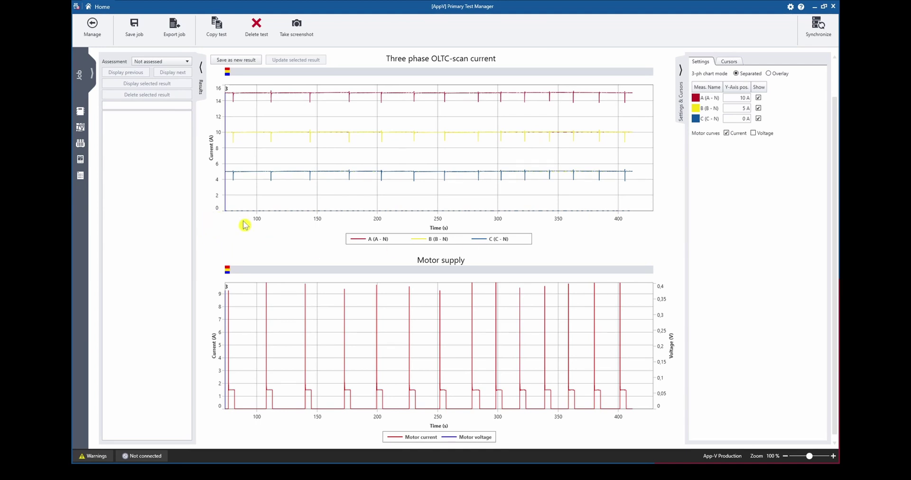
- After measuring, zoom the current chart onto one tap change around 253–259 s
click(441, 92)
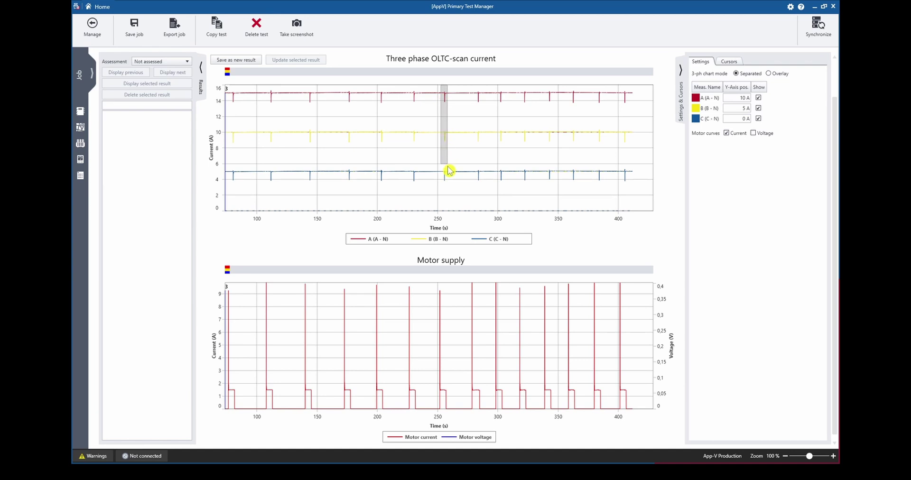
drag(448, 167, 451, 191)
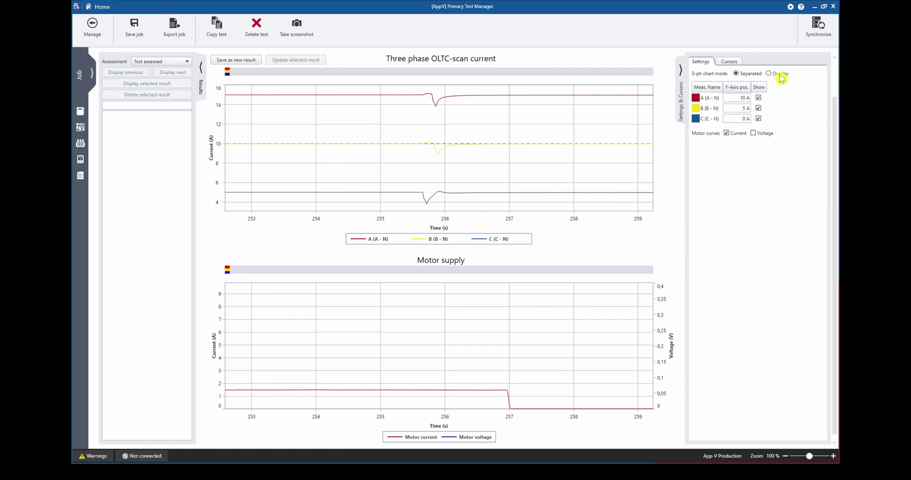
- Overlay the three phase currents, zoom to about 255.6–256.2 s, and show the cursor table
click(779, 74)
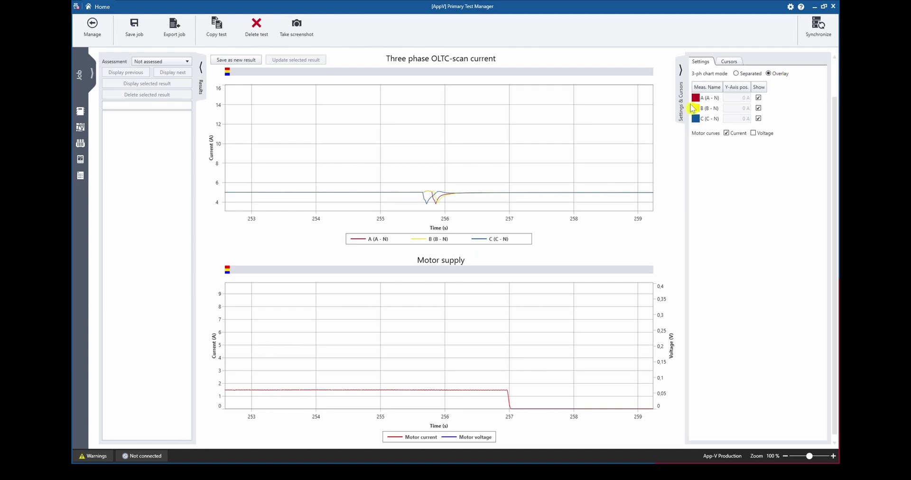
drag(415, 183, 461, 209)
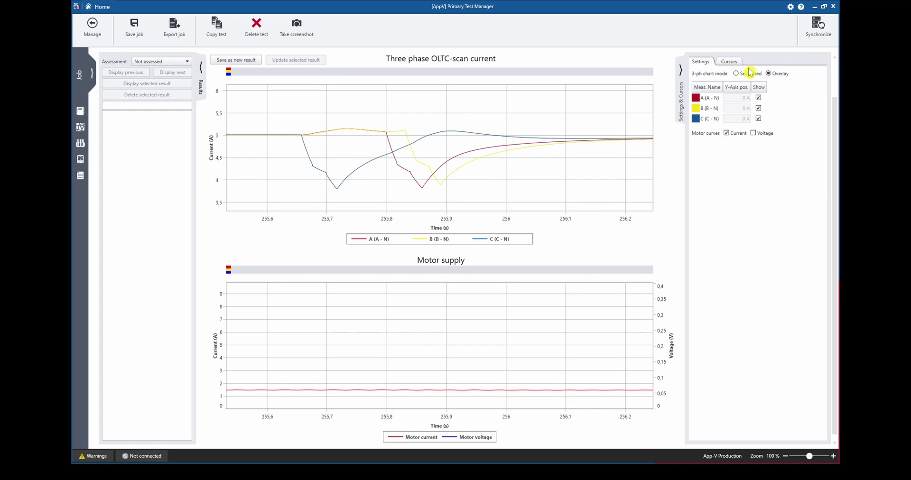
click(729, 61)
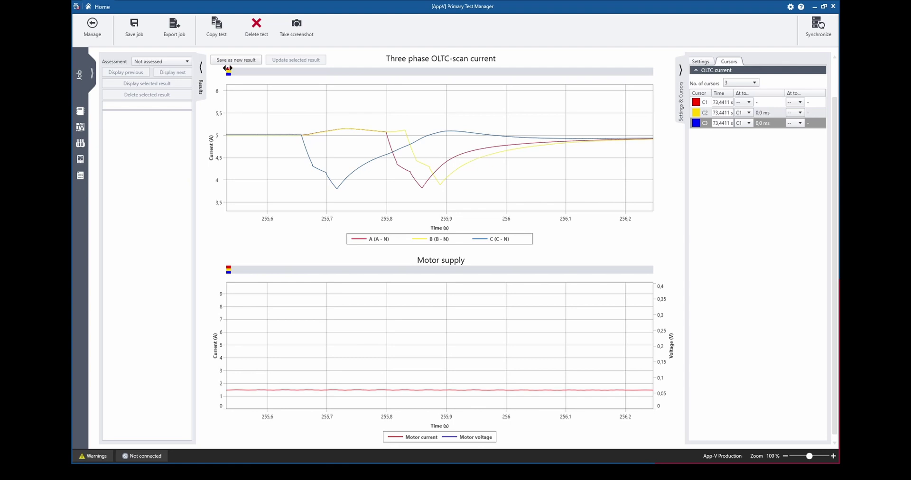
- Place C1 at 255.7997 s, C2 at +31.5 ms and C3 at −142.1 ms on the switching points
drag(228, 69, 386, 86)
drag(228, 71, 406, 88)
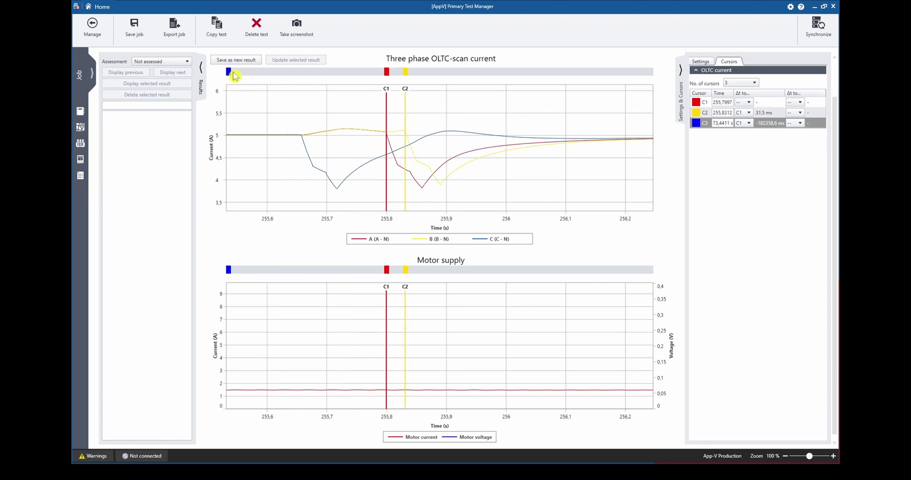
drag(234, 76, 303, 89)
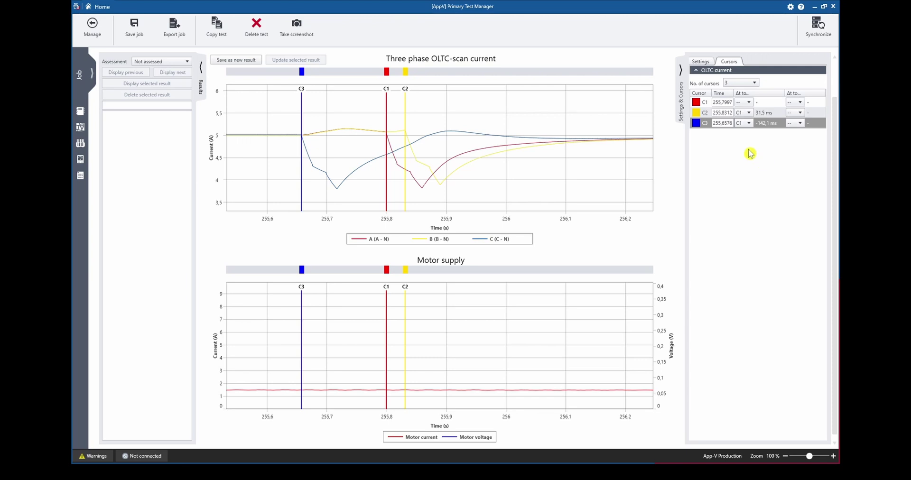
- Save the cursor-marked measurement as a new result named 'Tap 4-5'
click(234, 60)
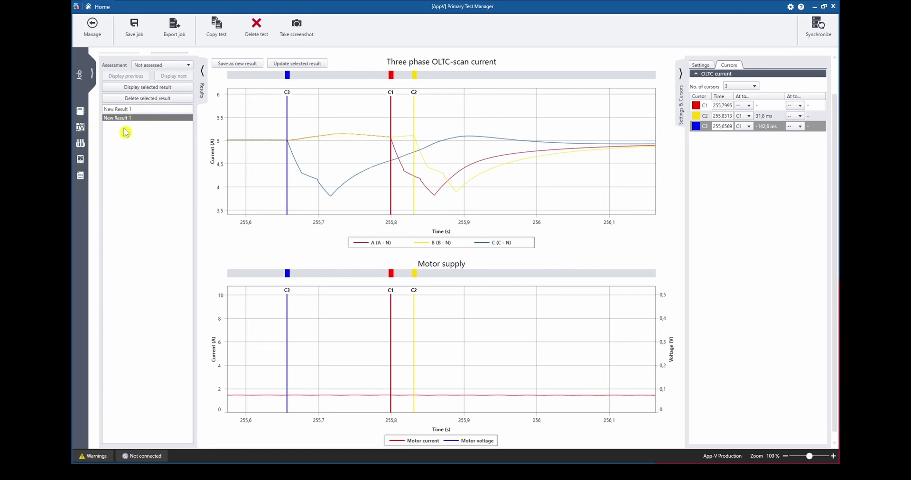
drag(141, 109, 93, 114)
text(Tap 4-5)
double_click(252, 186)
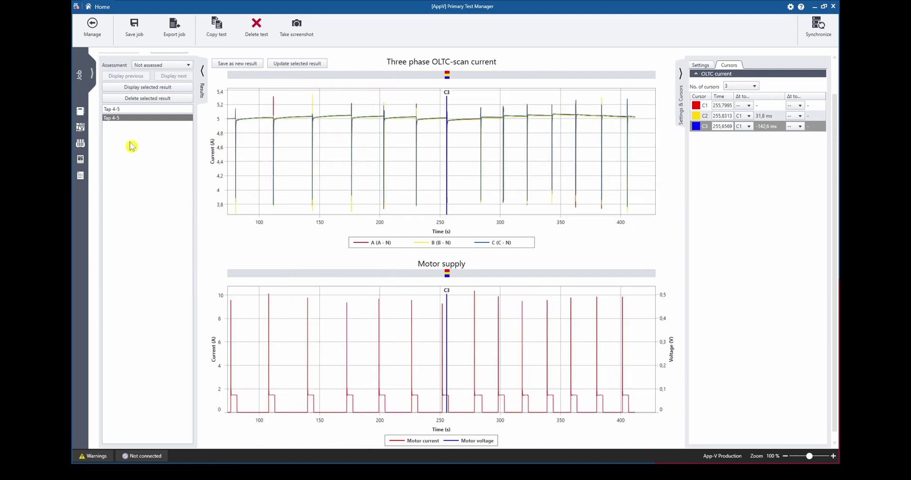
click(115, 123)
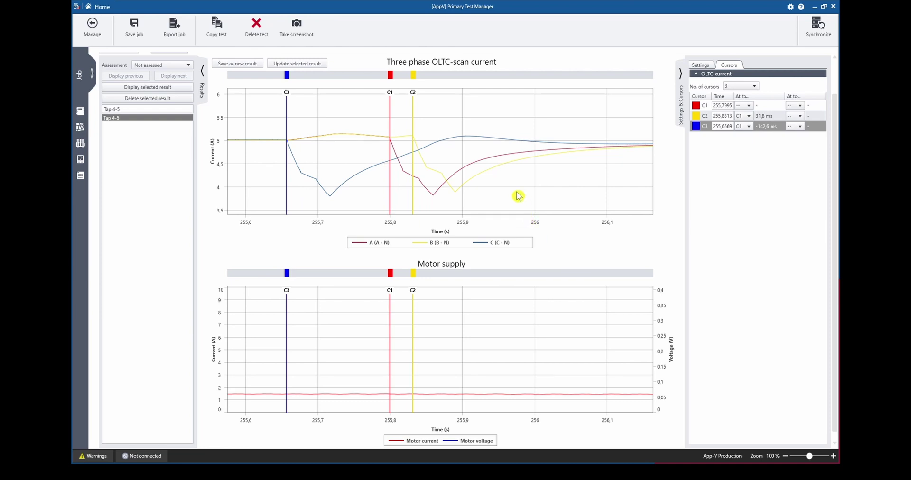
- Zoom out, then zoom in around the tap change near 256 s so the charts span about 248–259 s
scroll(521, 200, down, 5)
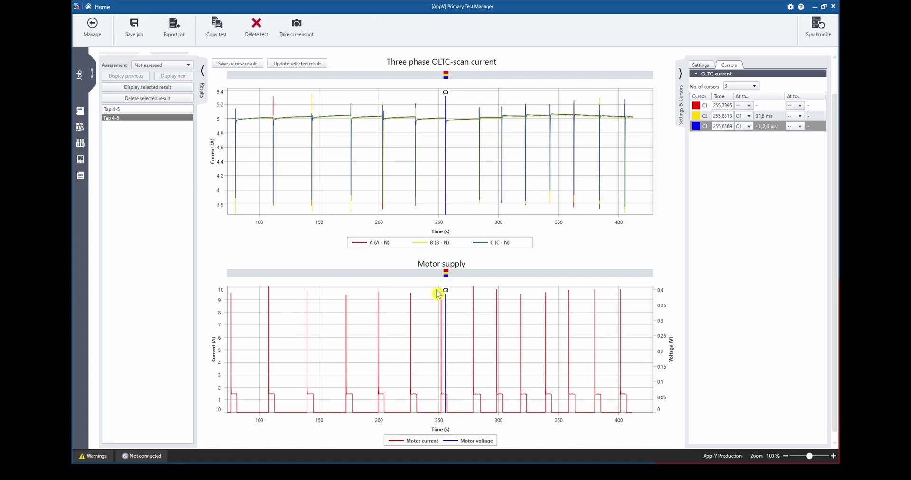
drag(437, 296, 452, 419)
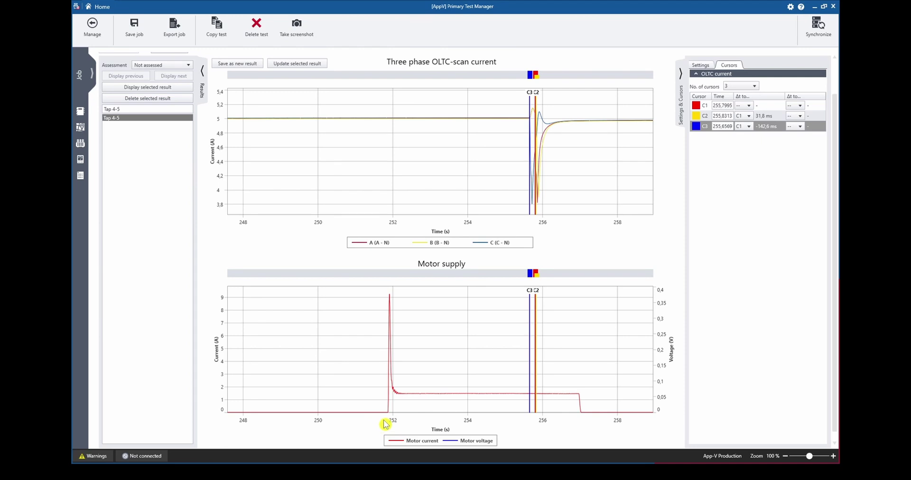